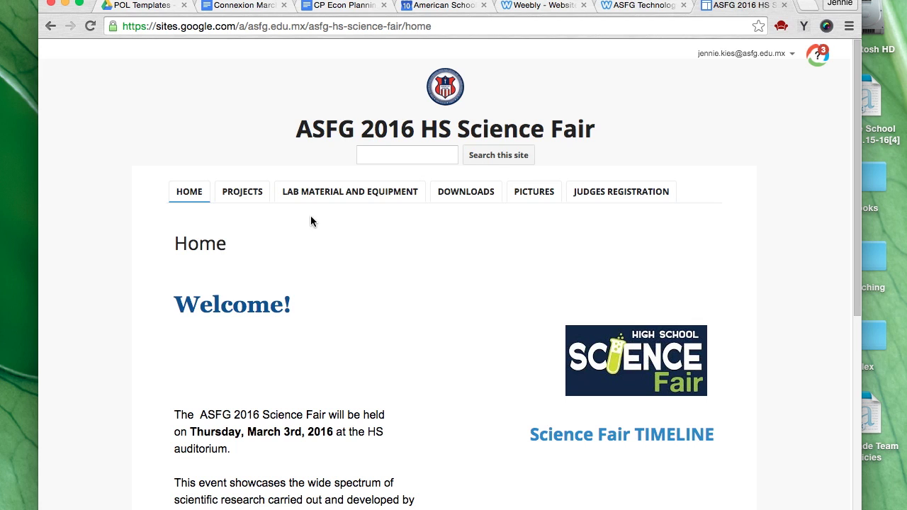
# Download the Template 1 poster file from the Making and Printing Your Poster page to the Desktop.
pyautogui.moveTo(237, 199)
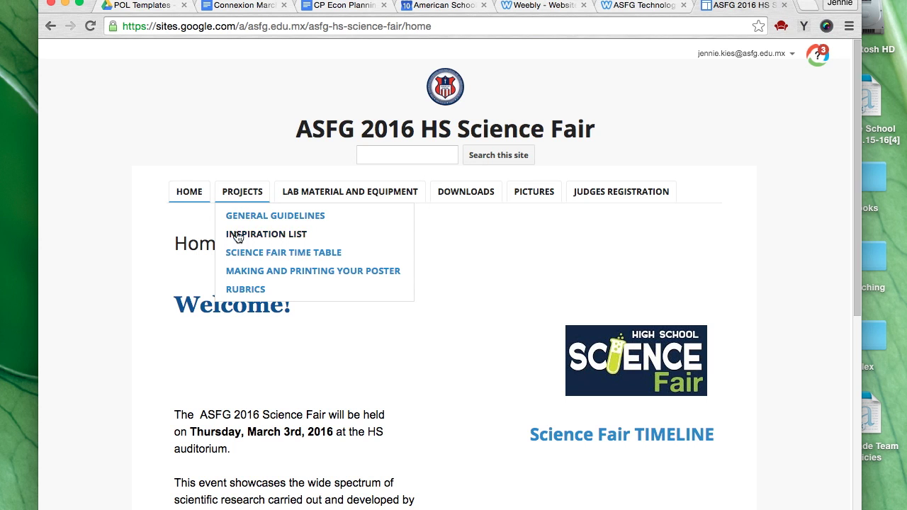
pyautogui.click(298, 273)
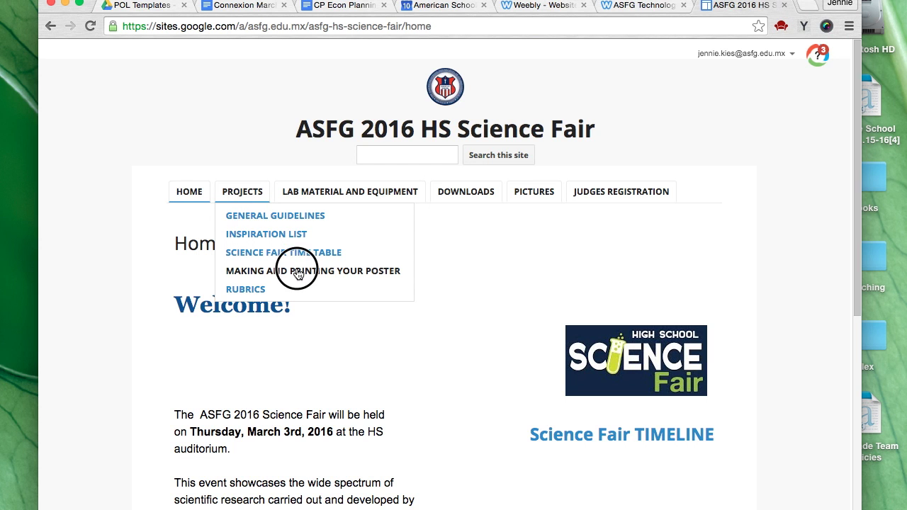
pyautogui.scroll(-5, 585, 254)
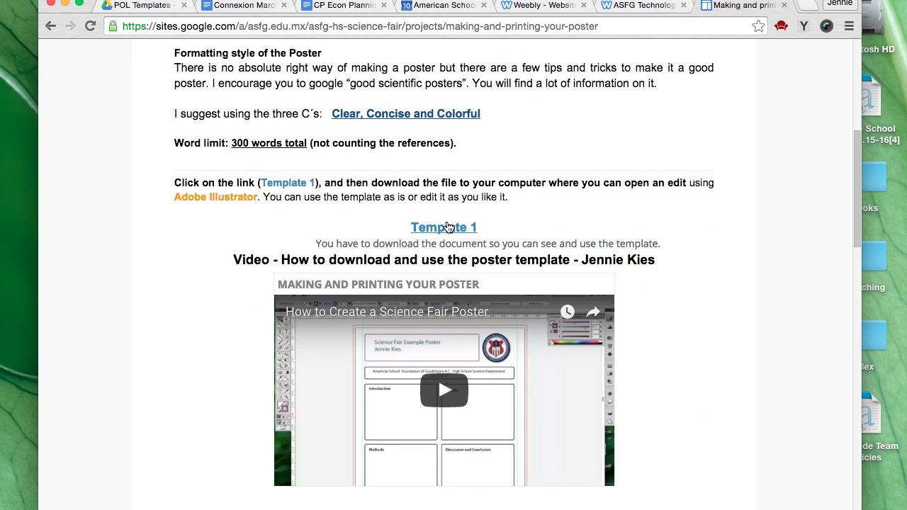
pyautogui.click(448, 227)
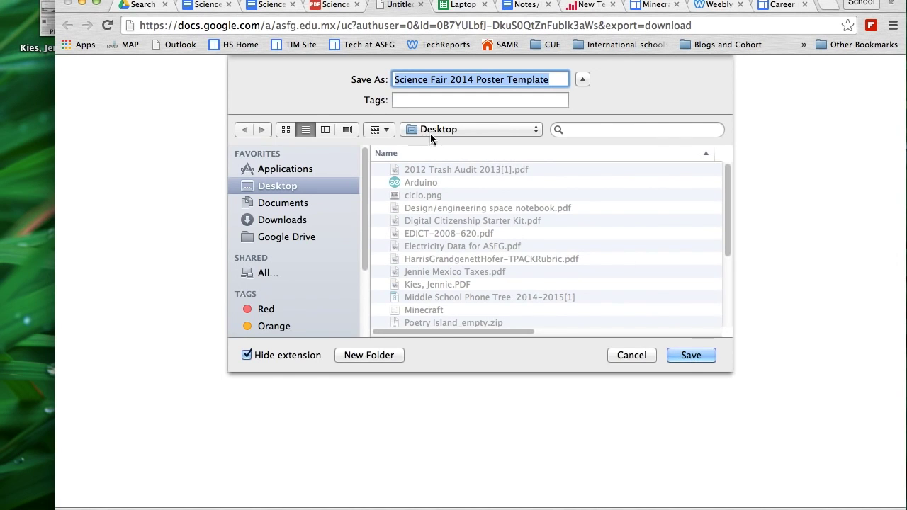
pyautogui.click(691, 355)
# Open the downloaded Science Fair 2014 Poster Template.ait from the desktop in Illustrator.
pyautogui.press('super+h')
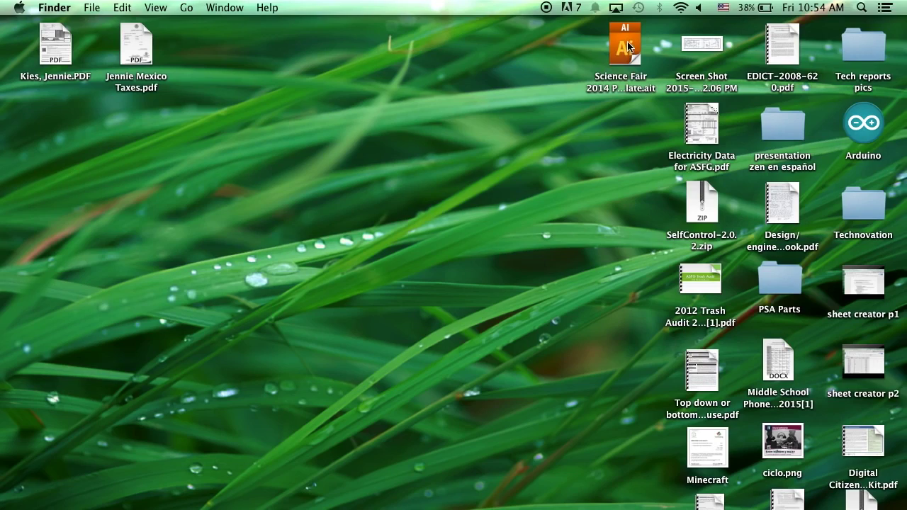
pyautogui.click(625, 46)
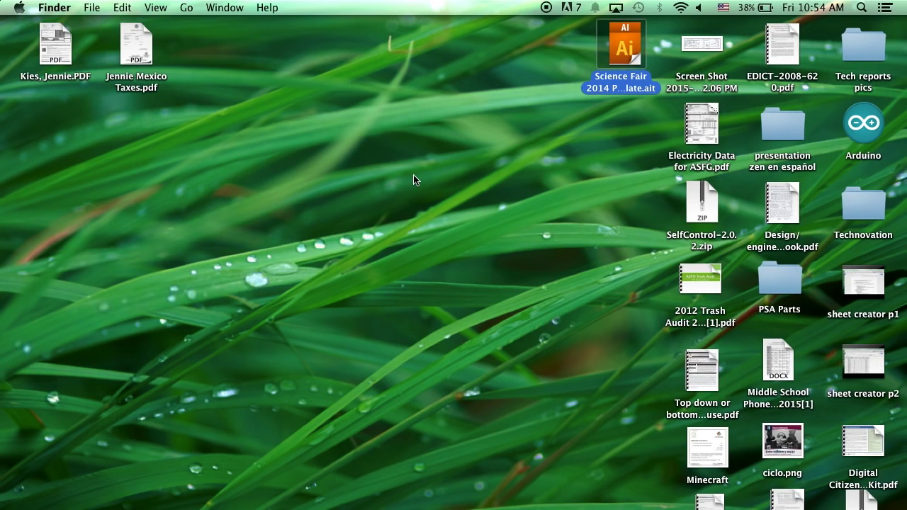
pyautogui.doubleClick(623, 47)
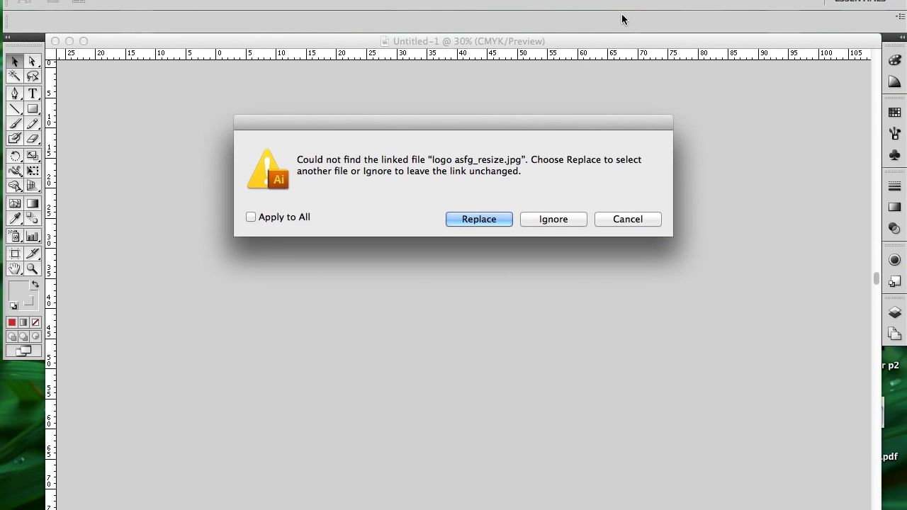
# Skip relinking logo asfg_resize.jpg and select the empty logo placeholder frame.
pyautogui.click(555, 221)
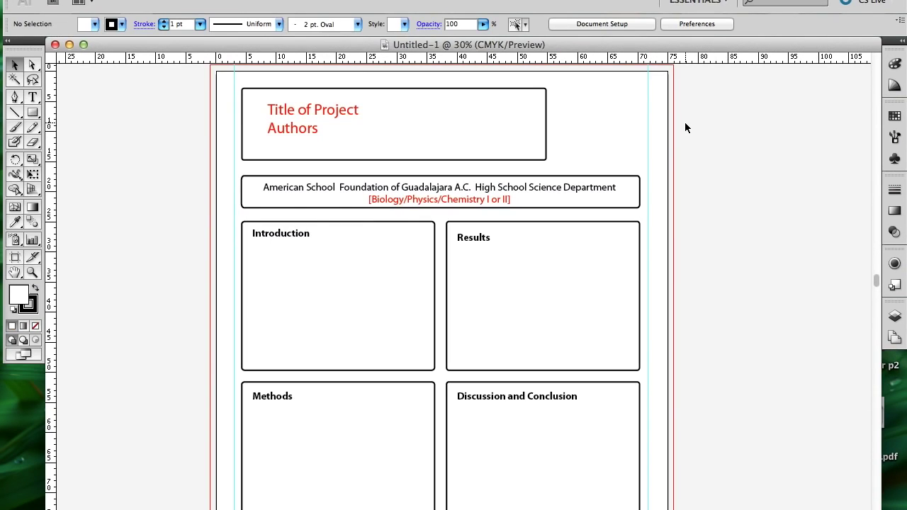
pyautogui.click(594, 120)
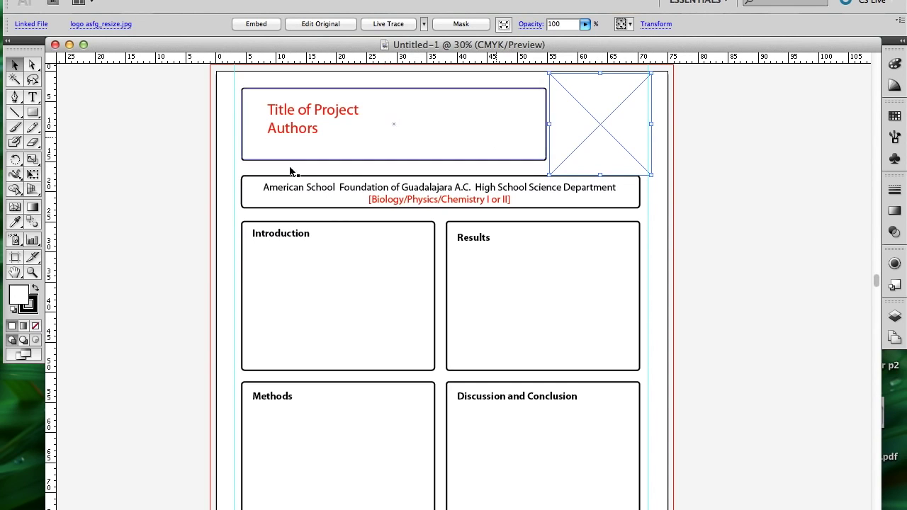
pyautogui.click(16, 163)
# Download both logos, sciencefair.jpg and logo asfg_resize.jpg, through the poster page's Drive links.
pyautogui.scroll(-8, 670, 240)
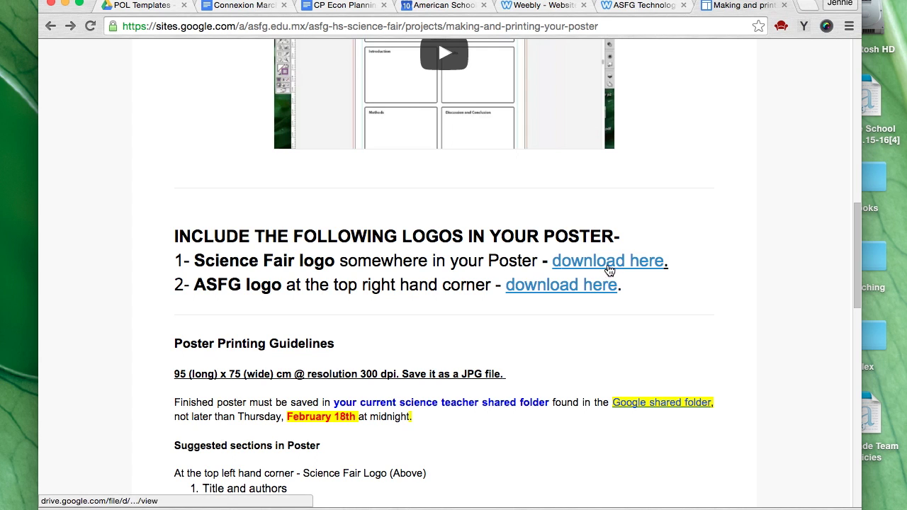
pyautogui.rightClick(610, 262)
pyautogui.click(659, 265)
pyautogui.rightClick(550, 293)
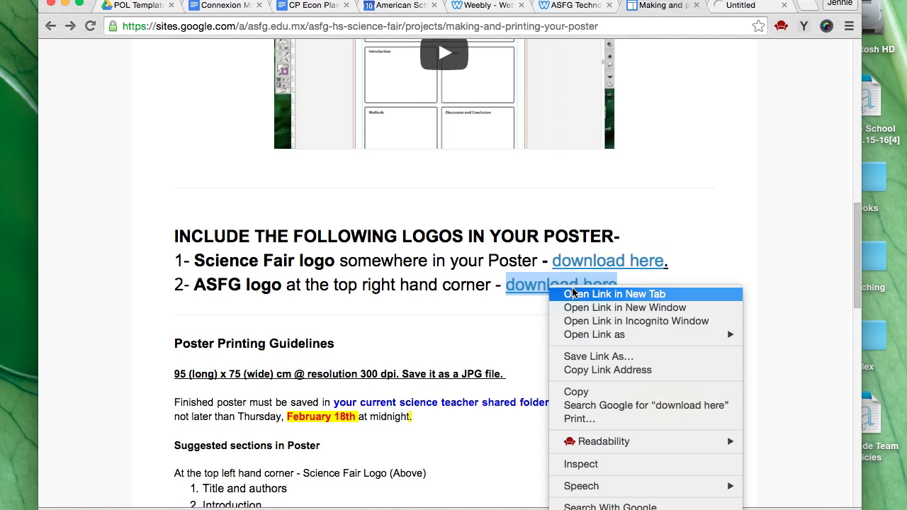
pyautogui.click(588, 298)
pyautogui.click(670, 6)
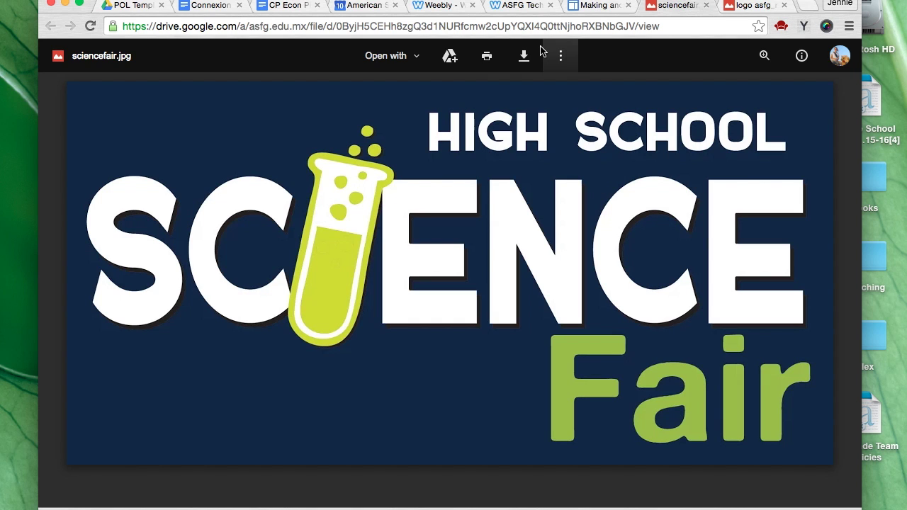
pyautogui.click(524, 58)
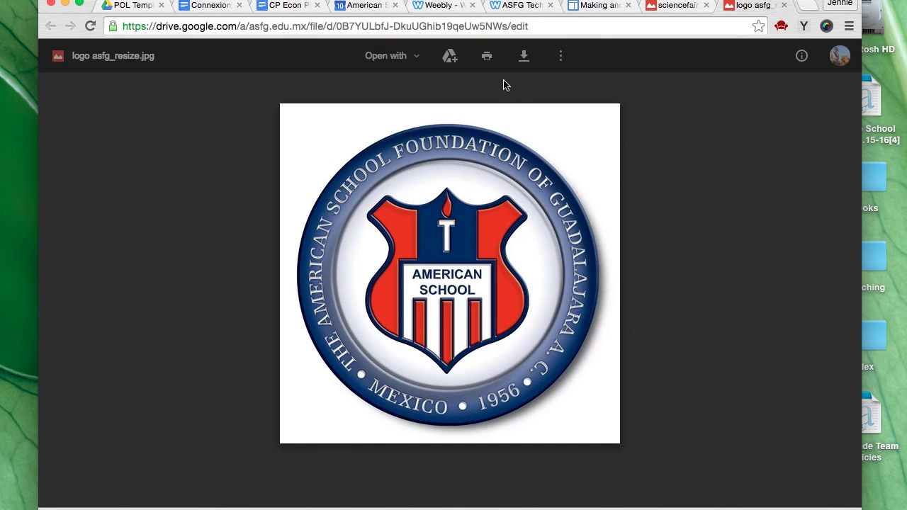
pyautogui.click(524, 56)
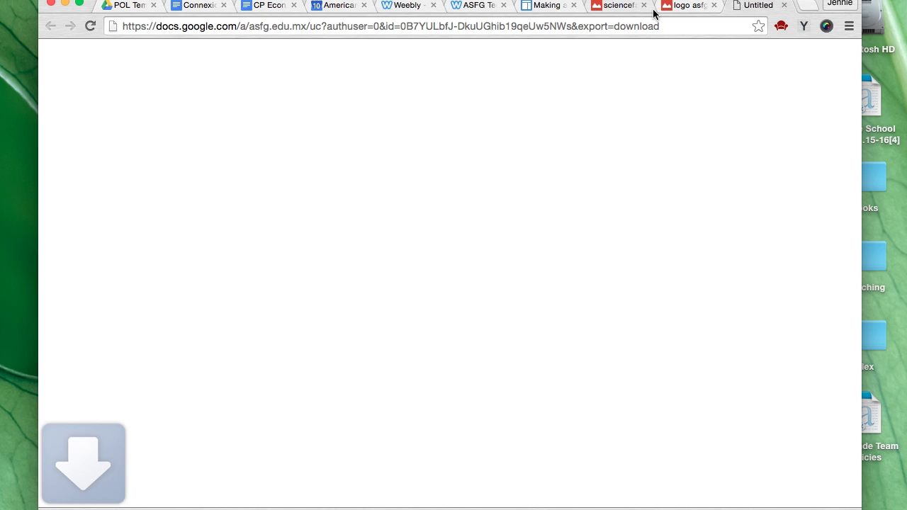
pyautogui.click(645, 6)
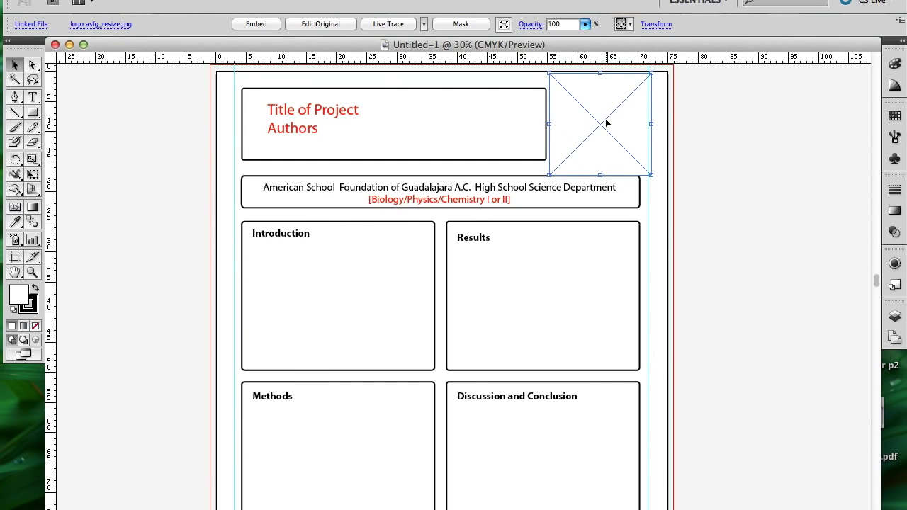
# Delete the empty placeholder and place logo asfg_resize.jpg from the Desktop onto the poster.
pyautogui.press('Delete')
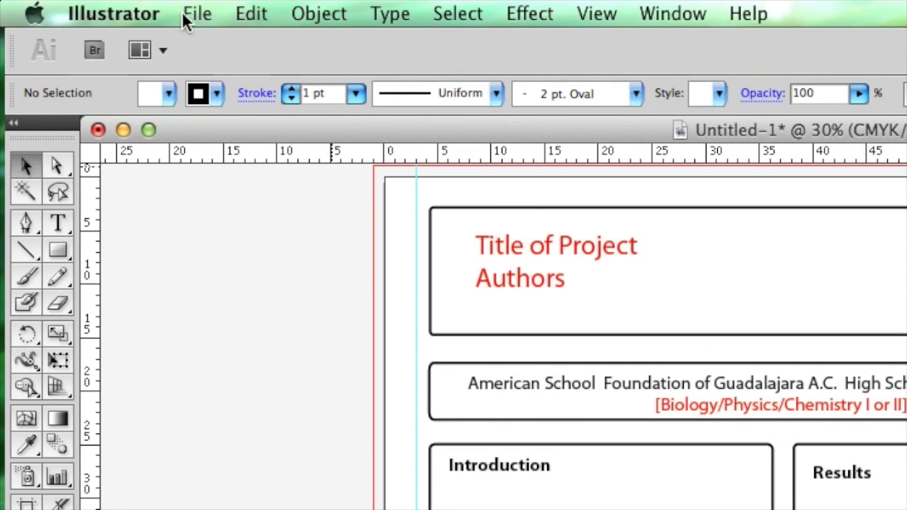
pyautogui.click(212, 14)
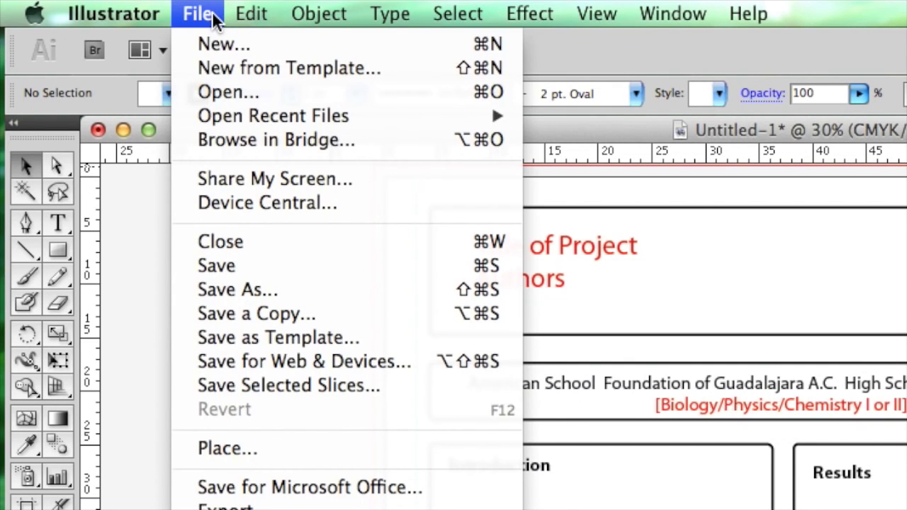
pyautogui.click(268, 446)
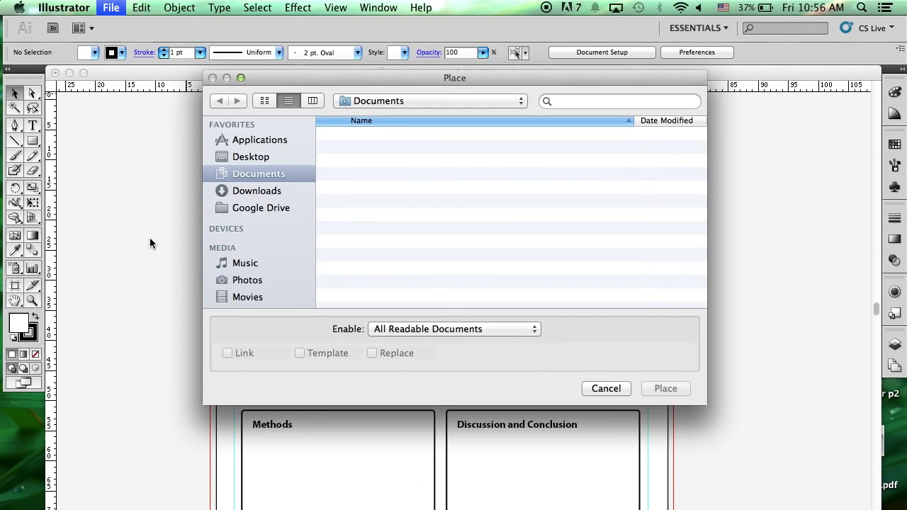
pyautogui.click(265, 158)
pyautogui.click(390, 268)
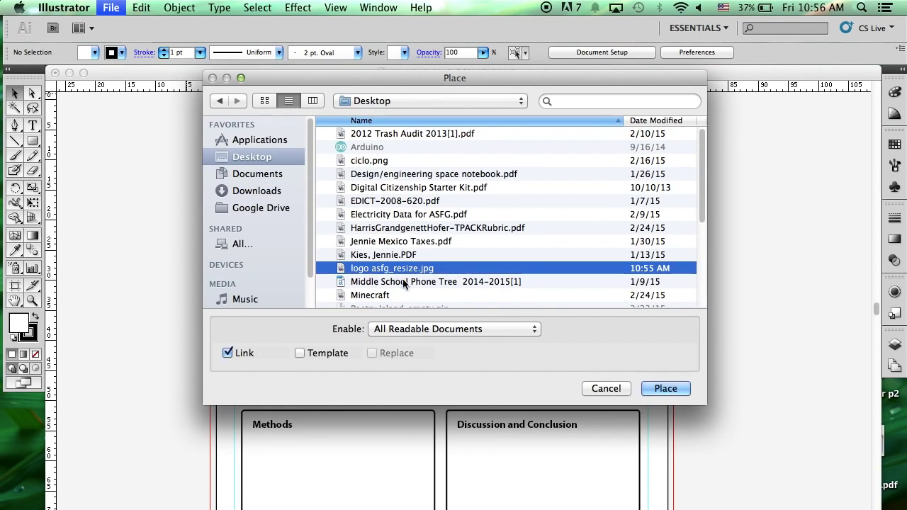
pyautogui.click(666, 390)
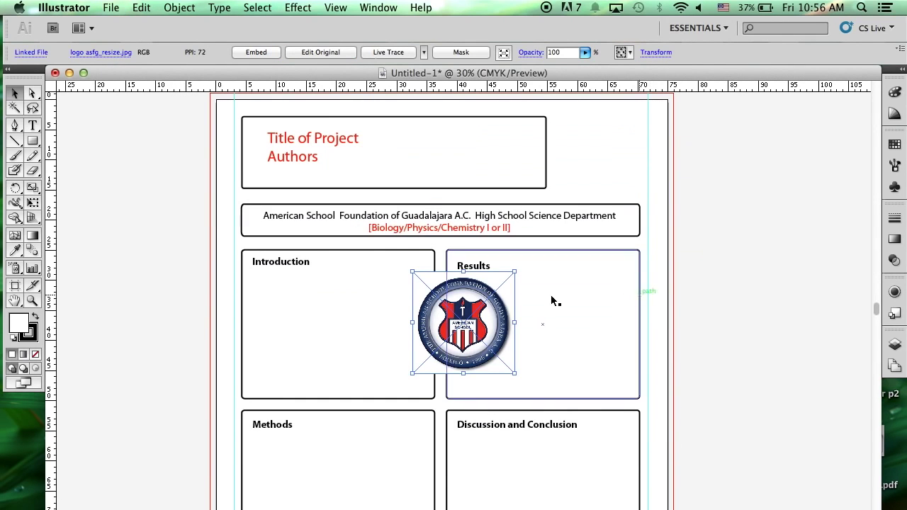
# Move and shrink the ASFG logo into the top-right corner beside the Title of Project box.
pyautogui.moveTo(472, 284); pyautogui.dragTo(599, 125)
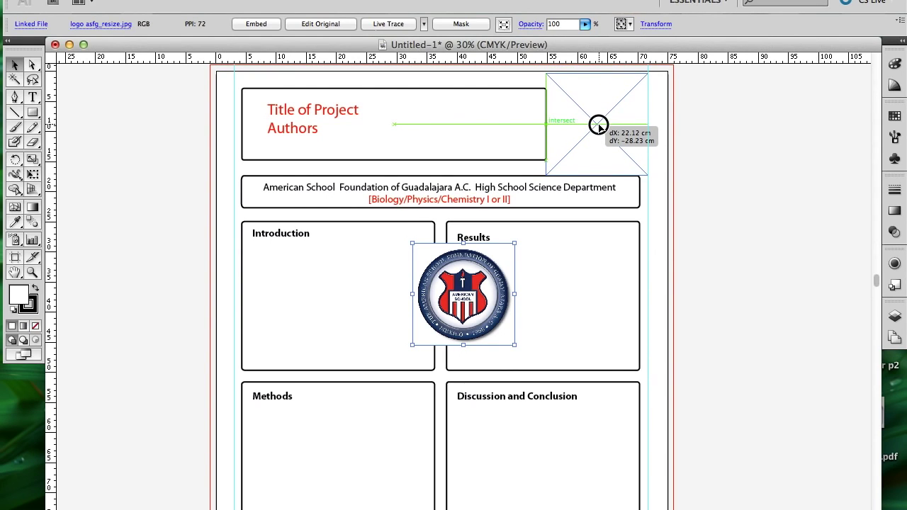
pyautogui.moveTo(599, 126); pyautogui.dragTo(599, 126)
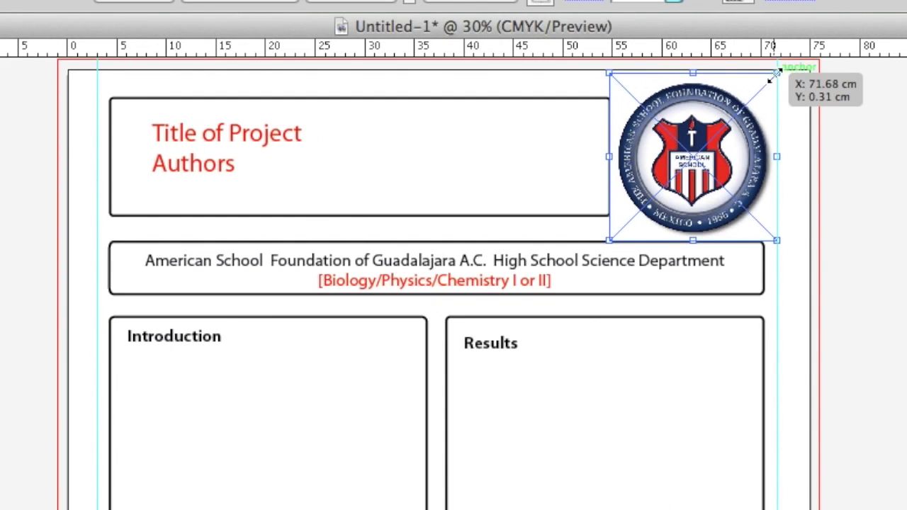
pyautogui.moveTo(775, 75); pyautogui.dragTo(759, 95)
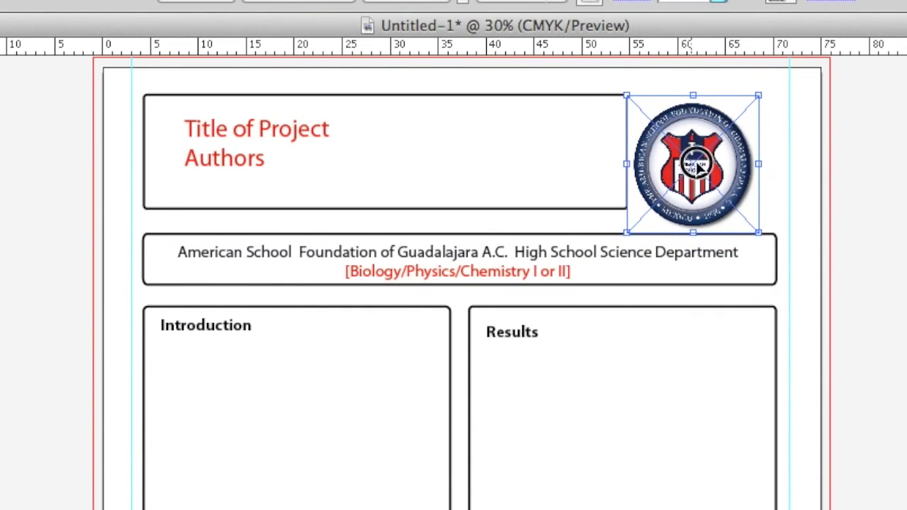
pyautogui.moveTo(697, 166); pyautogui.dragTo(700, 154)
pyautogui.click(883, 178)
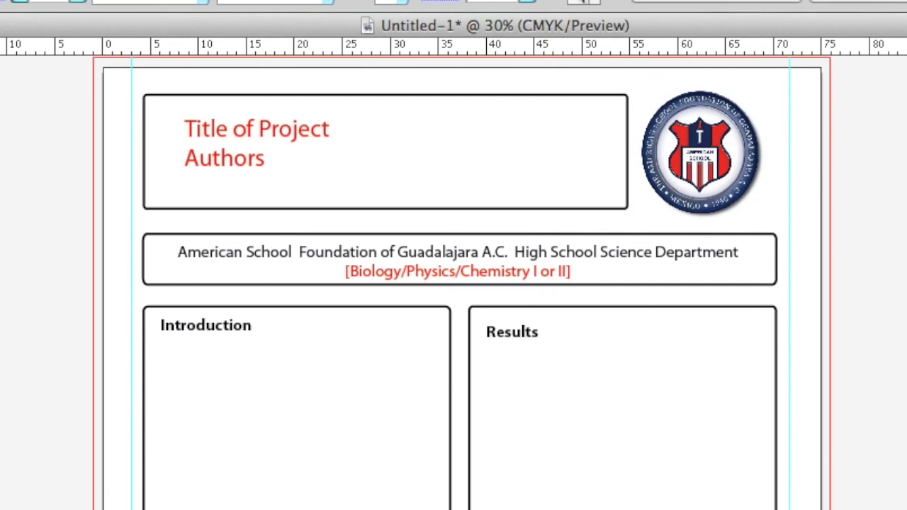
# Retype the title as 'Science Fair Example Poster' with the author's name below, and trim the subject line.
pyautogui.click(239, 128)
pyautogui.doubleClick(240, 128)
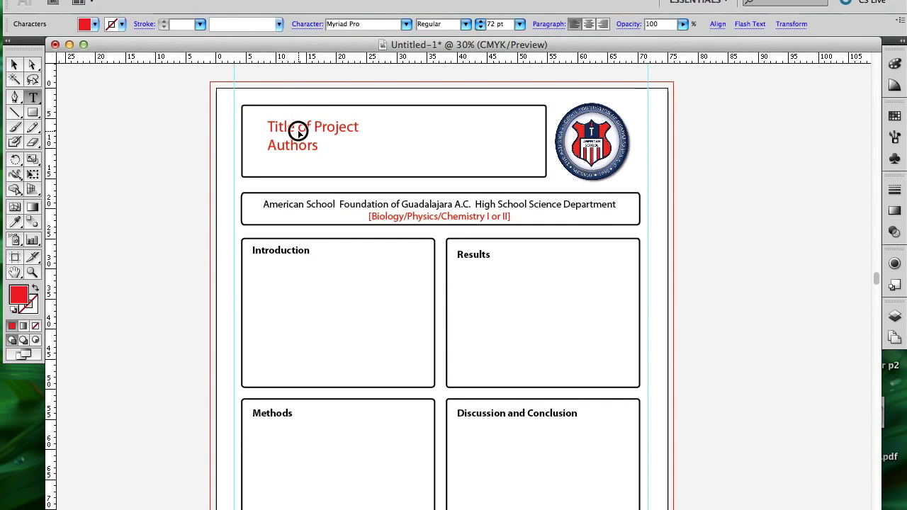
pyautogui.doubleClick(241, 129)
pyautogui.moveTo(318, 144); pyautogui.dragTo(268, 125)
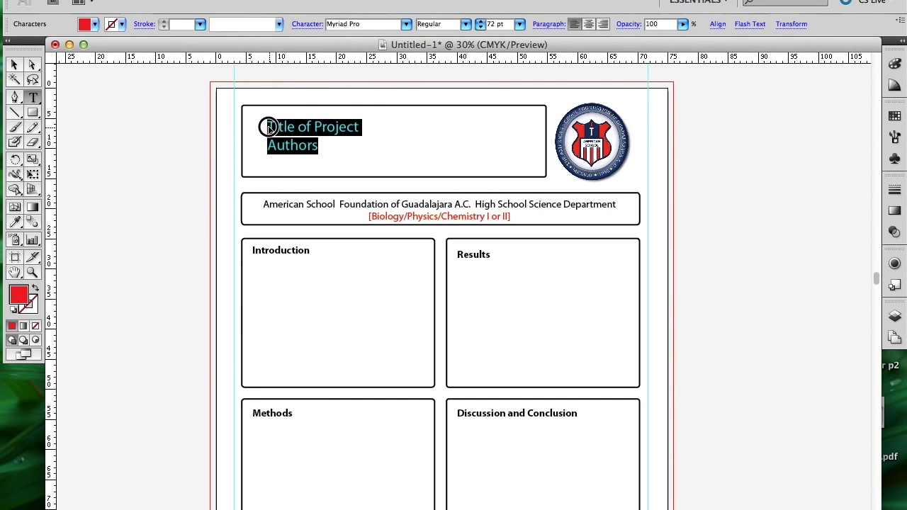
pyautogui.press('Up')
pyautogui.press('Return')
pyautogui.press('Up')
pyautogui.write('Science Fair Example Poster')
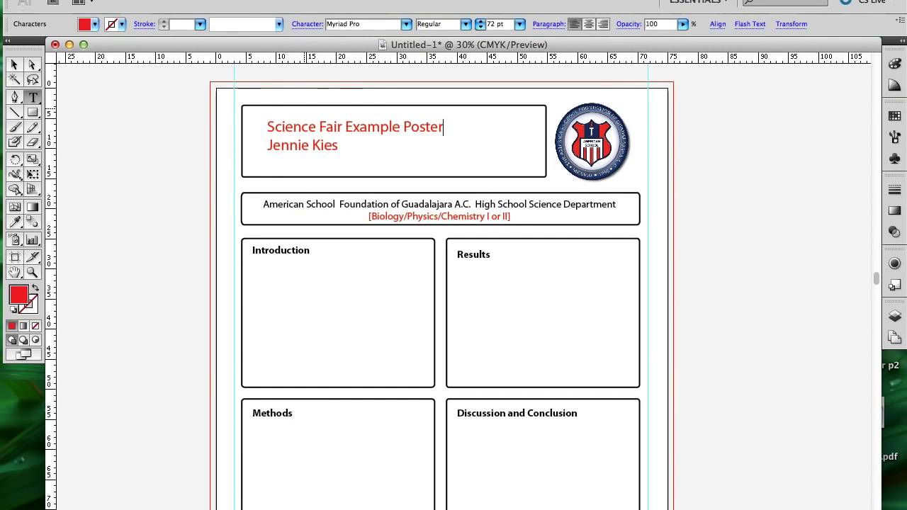
pyautogui.hotkey('shift', 'Down')
pyautogui.click(472, 221)
pyautogui.moveTo(440, 216); pyautogui.dragTo(370, 216)
pyautogui.press('Delete')
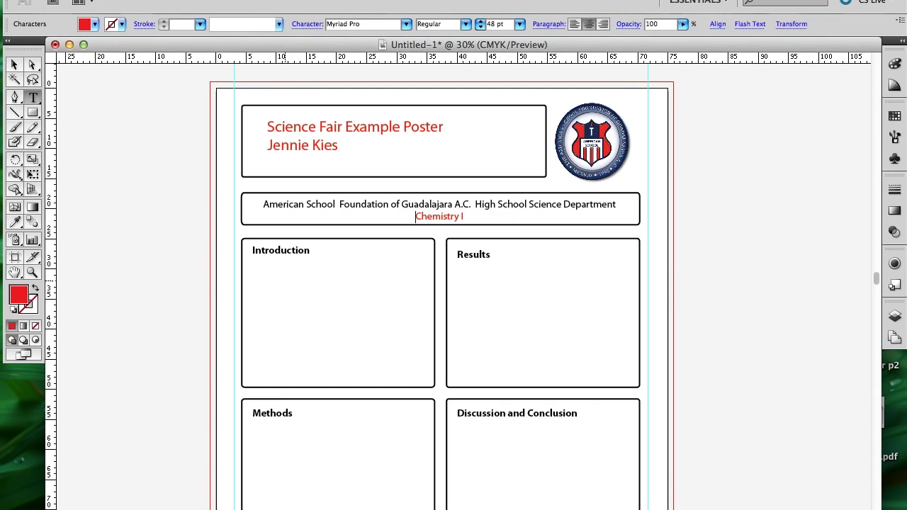
# Color the title and author lines blue.
pyautogui.doubleClick(332, 146)
pyautogui.click(338, 146)
pyautogui.moveTo(339, 146); pyautogui.dragTo(270, 123)
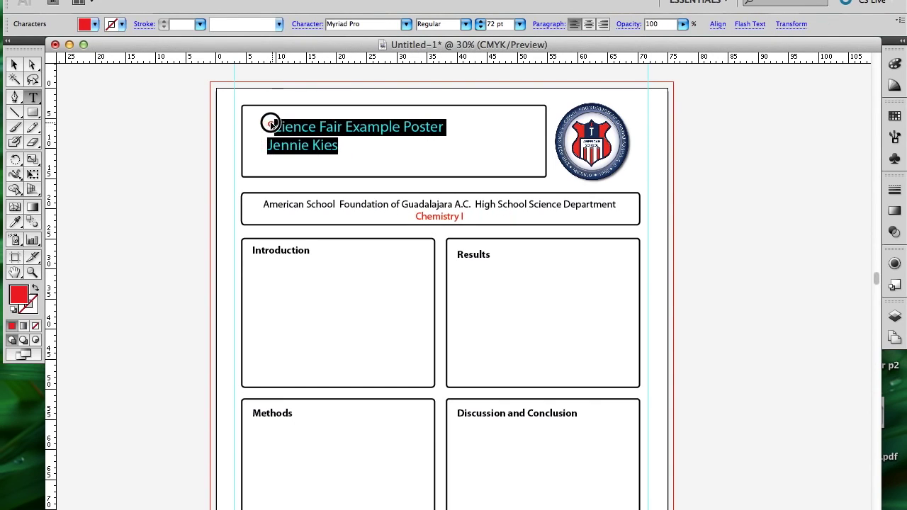
pyautogui.click(17, 299)
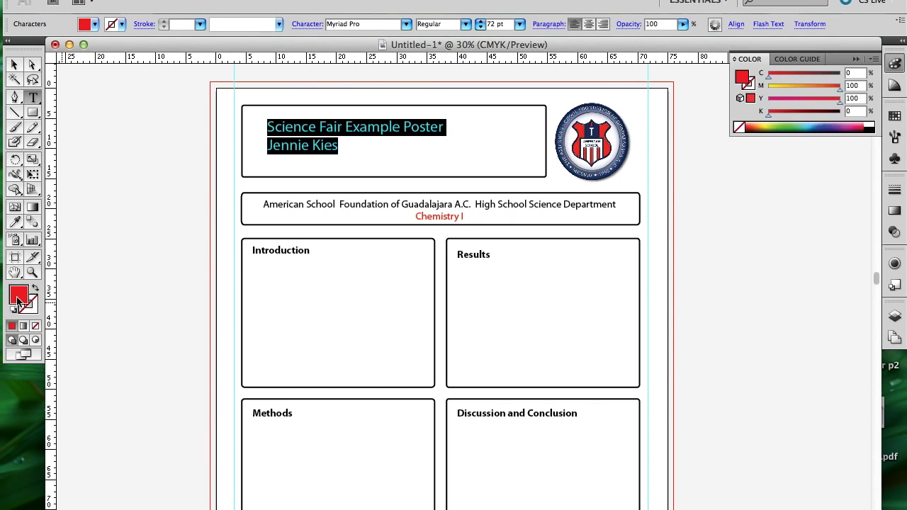
pyautogui.click(821, 125)
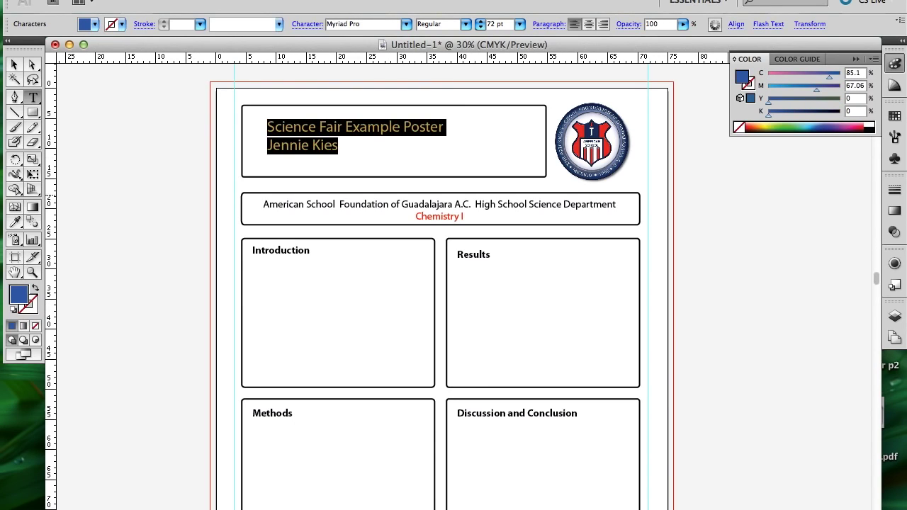
pyautogui.click(339, 146)
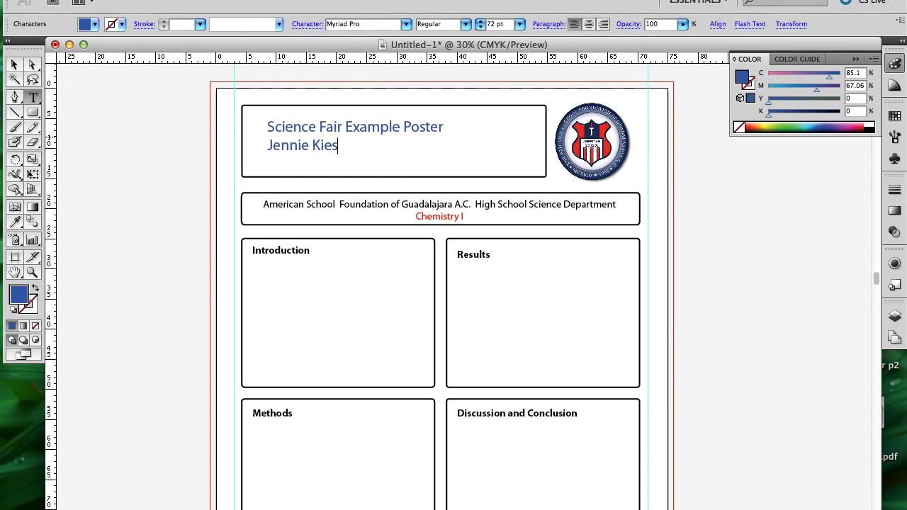
# Set all the school header text, including Chemistry I, to black.
pyautogui.click(413, 219)
pyautogui.press('super+a')
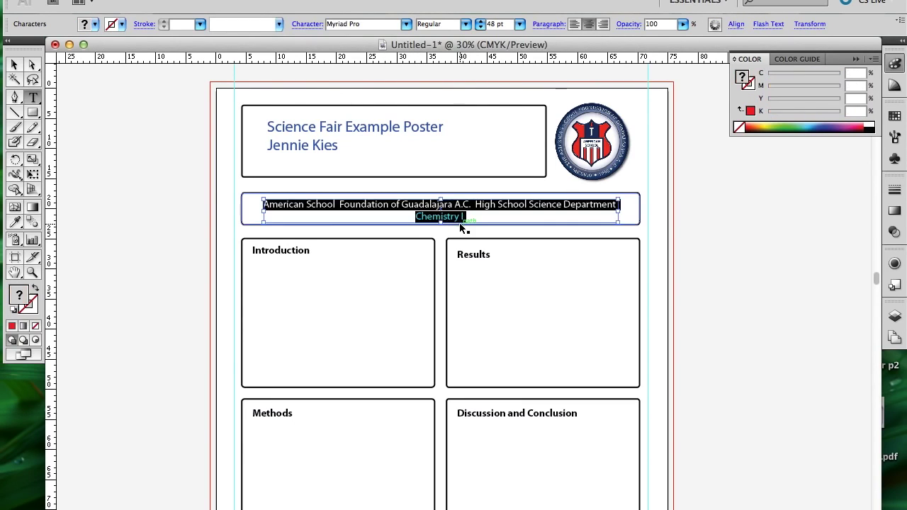
pyautogui.click(869, 128)
pyautogui.press('Right')
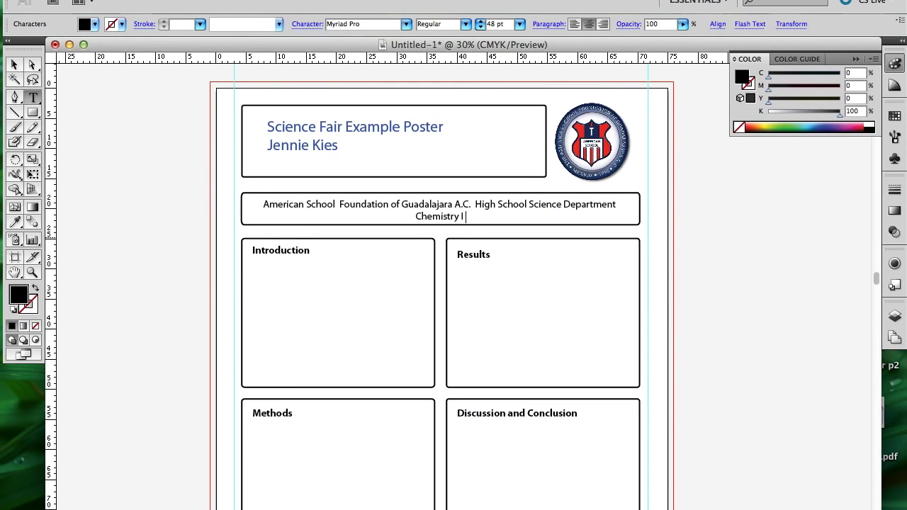
pyautogui.press('Escape')
pyautogui.click(714, 304)
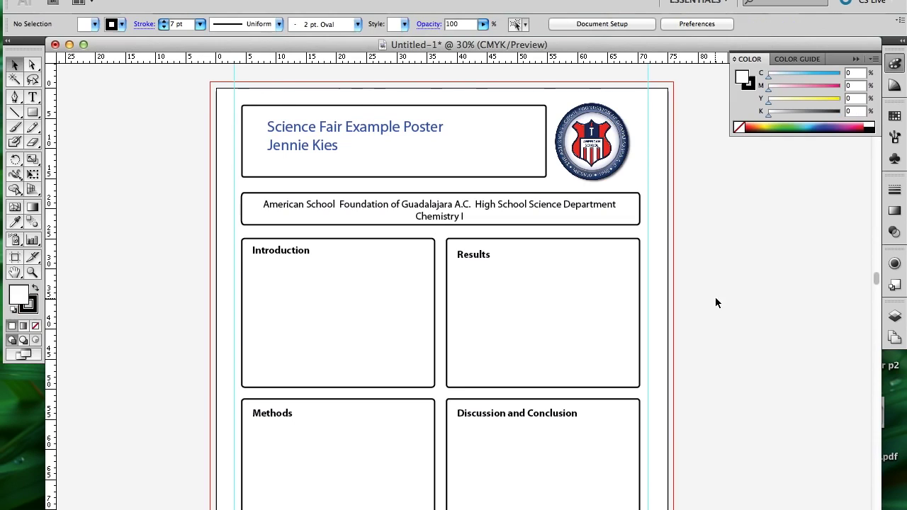
# Select the title box rectangle and set its fill to None.
pyautogui.doubleClick(331, 145)
pyautogui.click(338, 146)
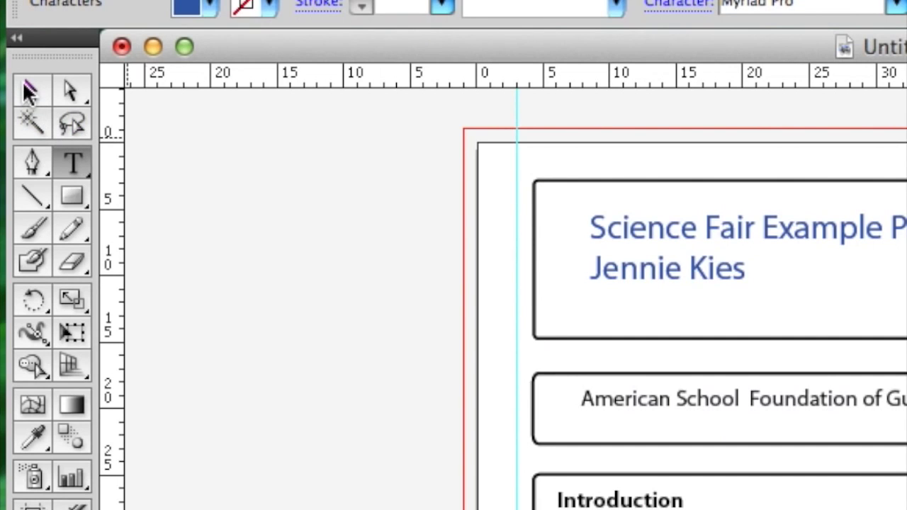
pyautogui.click(31, 88)
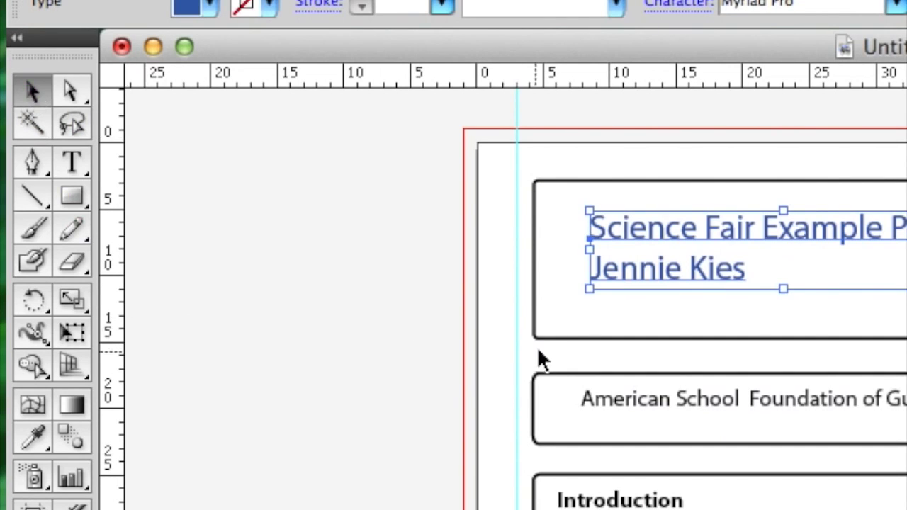
pyautogui.click(567, 338)
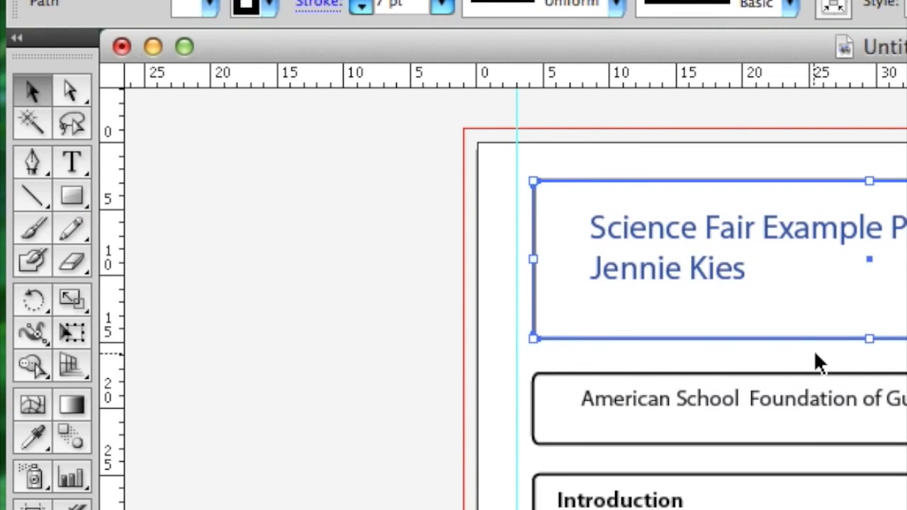
pyautogui.press('Delete')
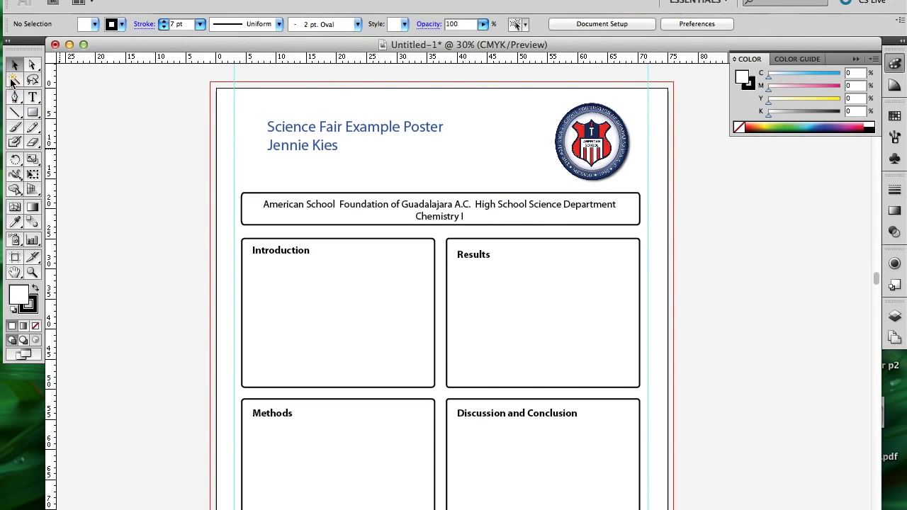
pyautogui.press('super+z')
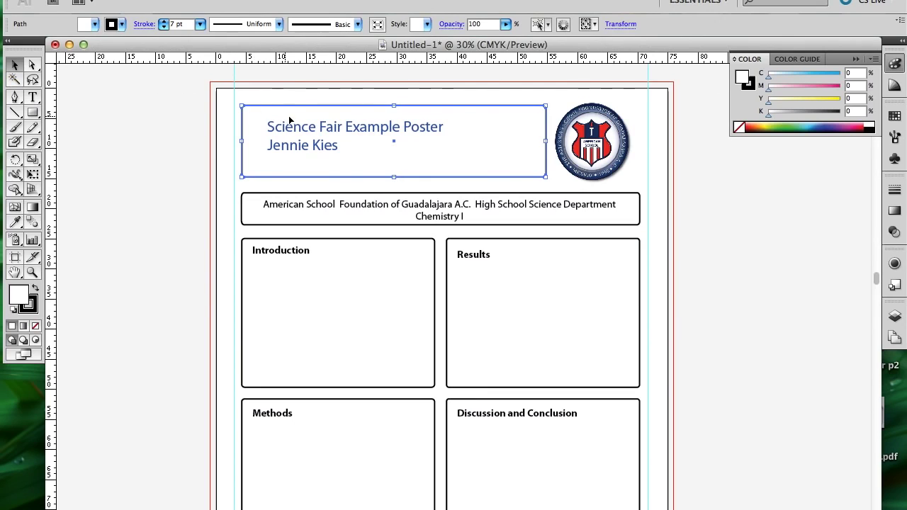
pyautogui.click(852, 126)
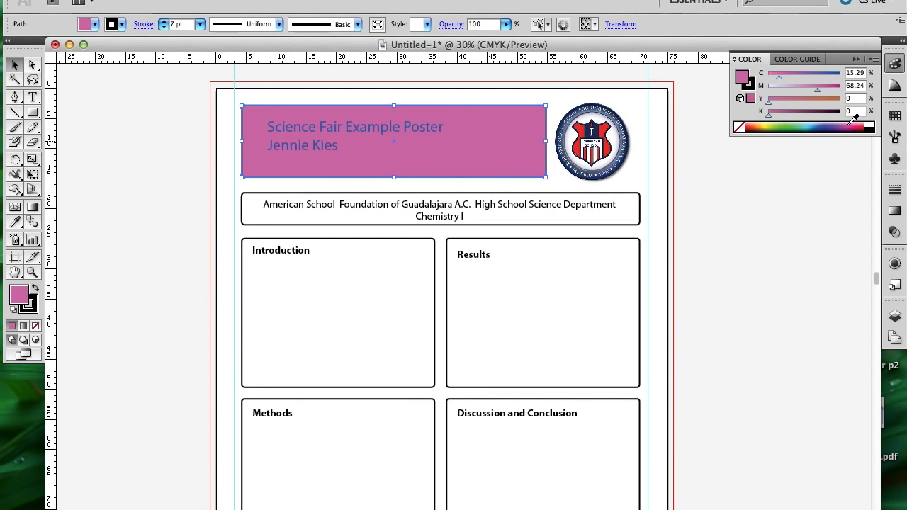
pyautogui.click(740, 127)
pyautogui.click(759, 234)
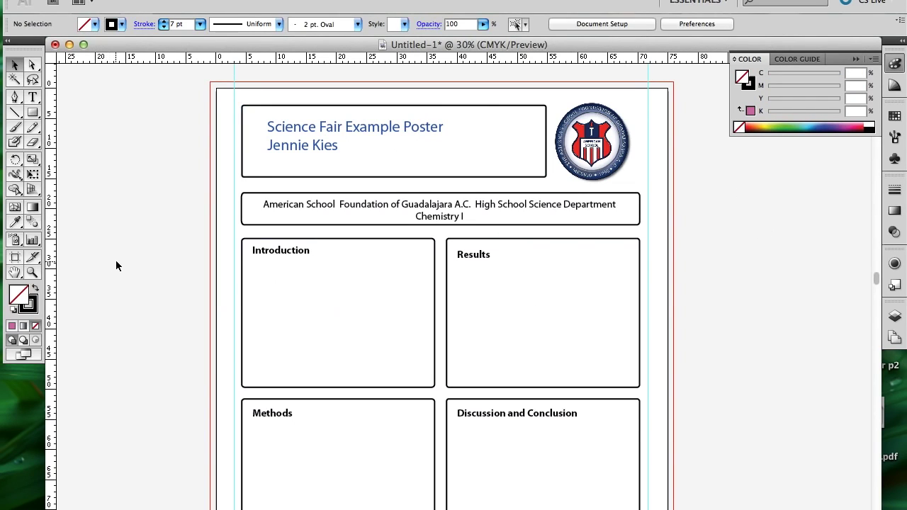
# Give the title box a purple outline (C 45.49, M 85.1).
pyautogui.click(276, 177)
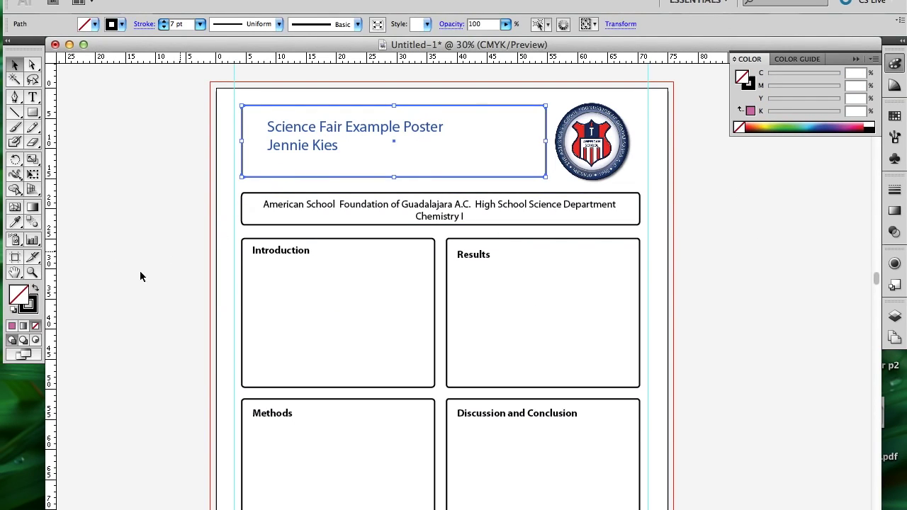
pyautogui.click(32, 312)
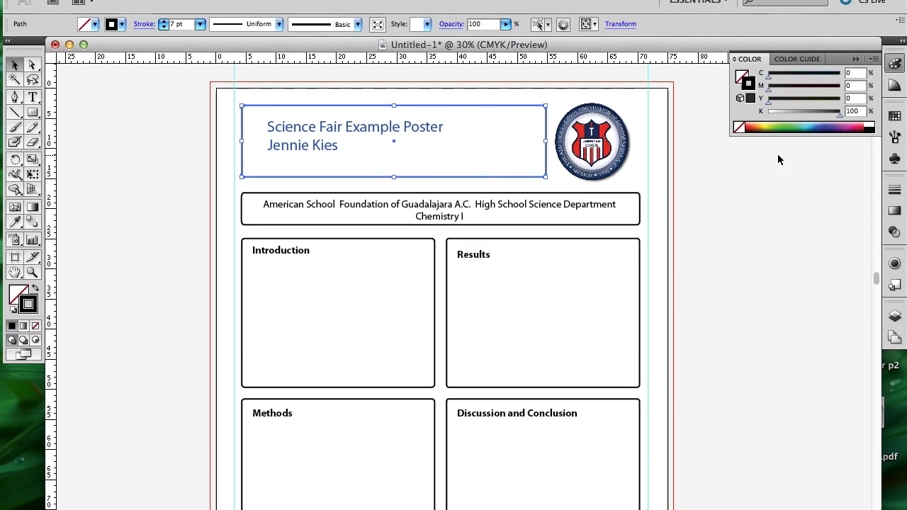
pyautogui.click(848, 124)
pyautogui.click(776, 224)
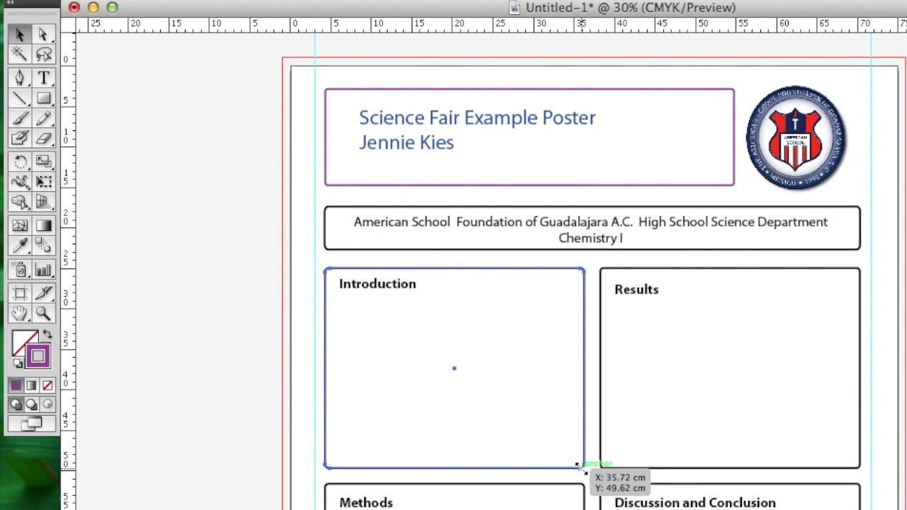
# Try resizing the Introduction box by its corner handle, then save the poster as an .ai file.
pyautogui.click(433, 387)
pyautogui.moveTo(583, 468)
pyautogui.mouseDown()
pyautogui.moveTo(598, 482)
pyautogui.moveTo(830, 468)
pyautogui.moveTo(854, 503)
pyautogui.moveTo(659, 496)
pyautogui.moveTo(462, 385)
pyautogui.moveTo(564, 424)
pyautogui.moveTo(585, 460)
pyautogui.moveTo(576, 463)
pyautogui.mouseUp()
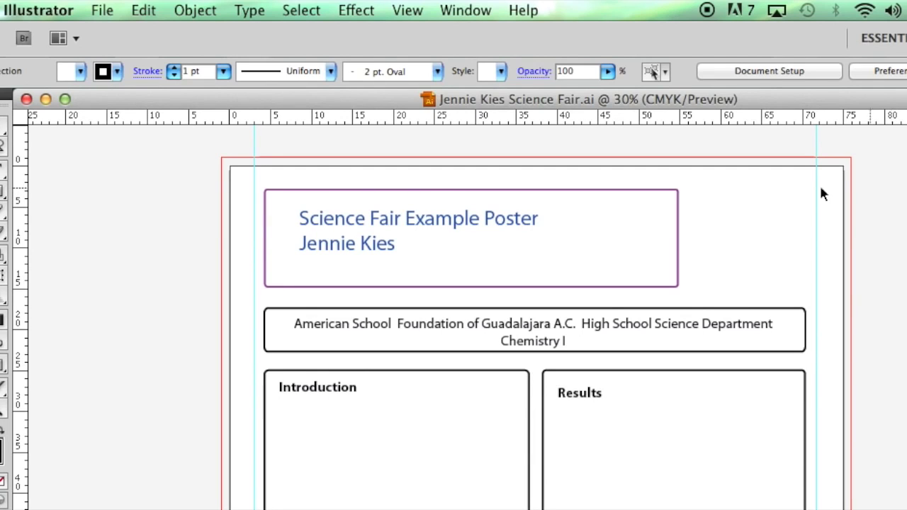
pyautogui.click(100, 11)
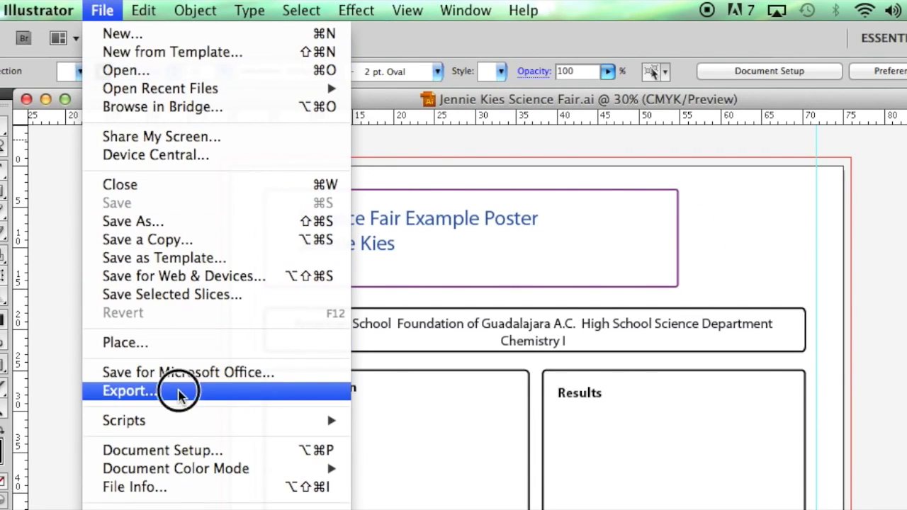
# Export the poster as a JPEG at medium quality and high resolution.
pyautogui.click(178, 393)
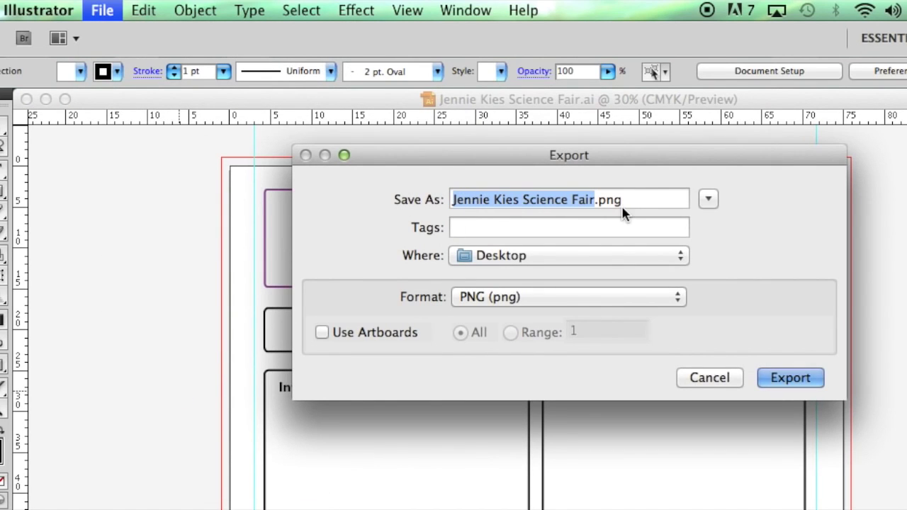
pyautogui.click(546, 301)
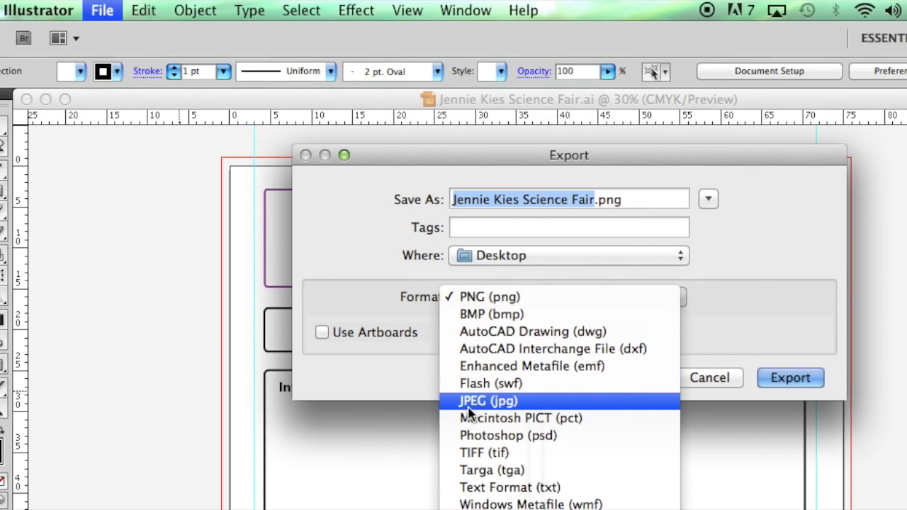
pyautogui.click(515, 403)
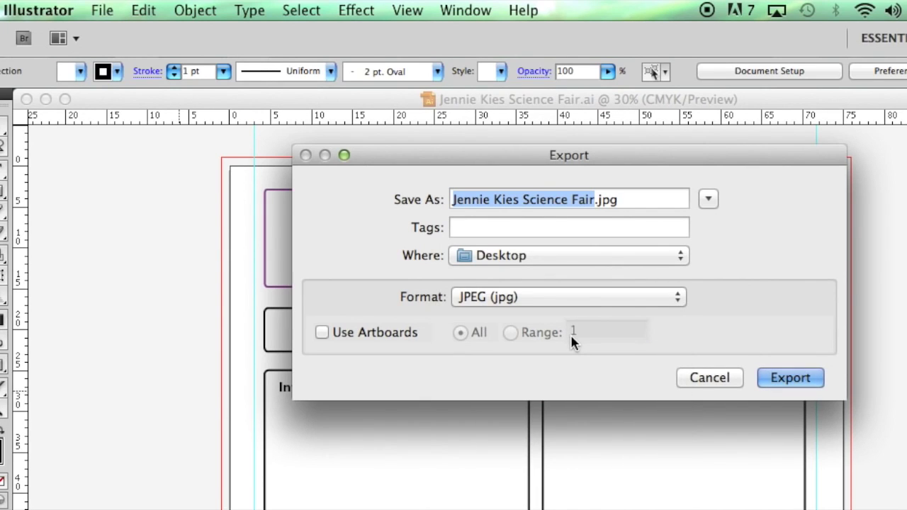
pyautogui.click(791, 383)
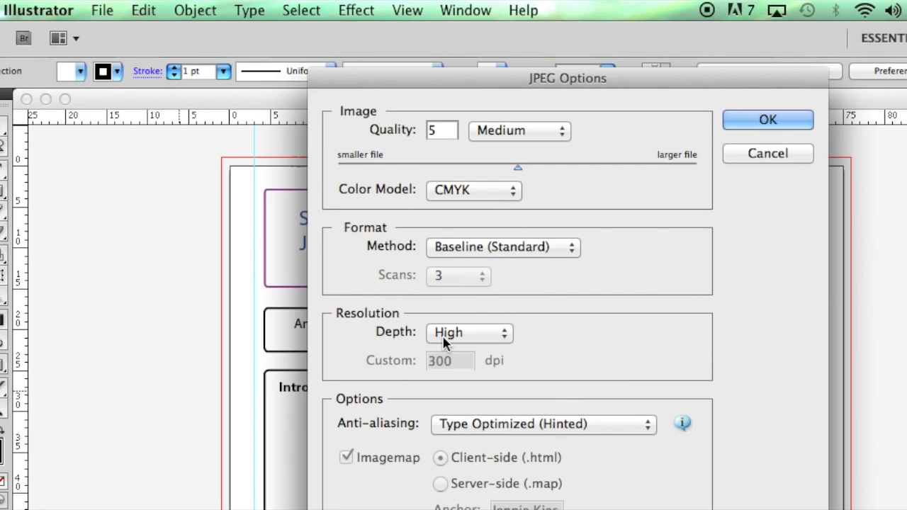
pyautogui.click(787, 125)
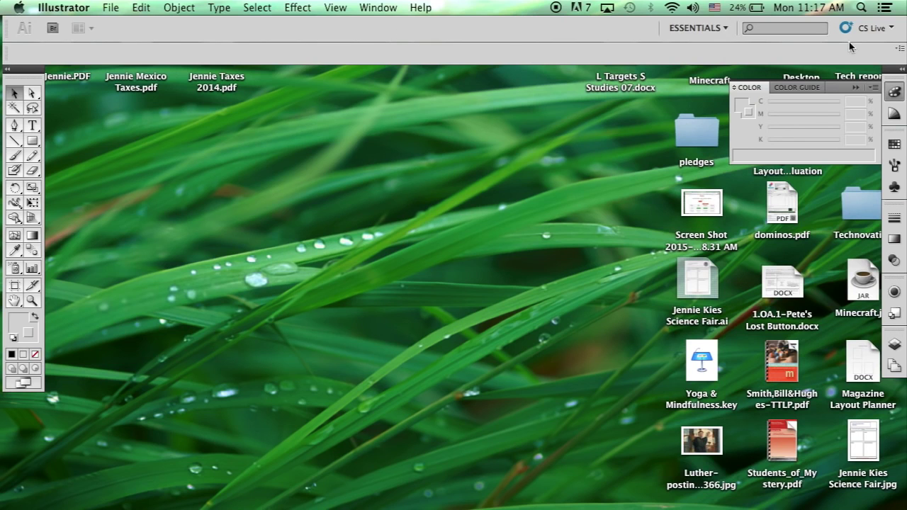
# Open and dismiss Spotlight search, then open the File menu.
pyautogui.click(861, 7)
pyautogui.press('Escape')
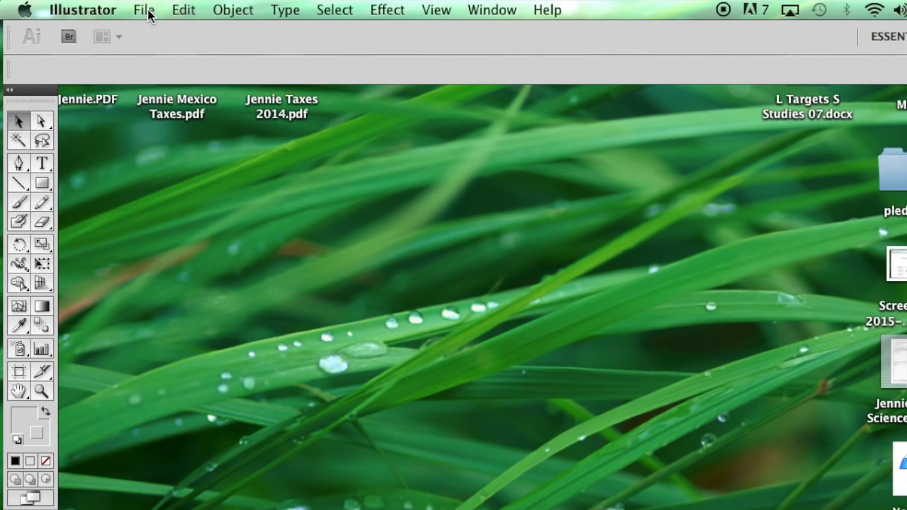
pyautogui.click(150, 14)
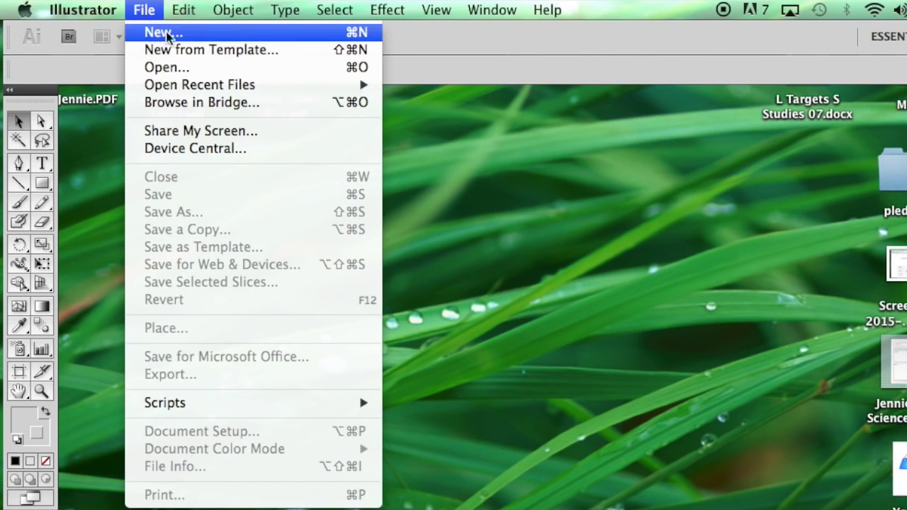
# Create a new 75 × 95 cm document named 'Science Fair Poster' with units in centimetres.
pyautogui.click(207, 35)
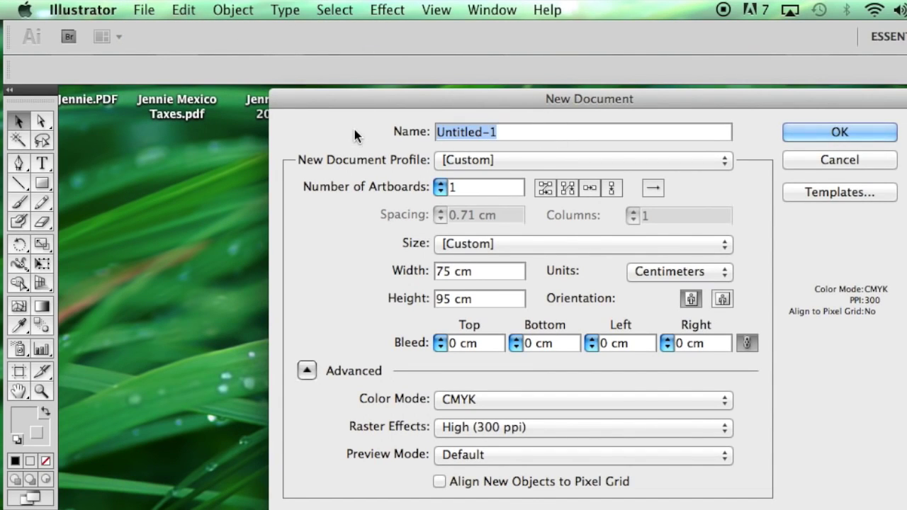
pyautogui.write('Science Fair Poster')
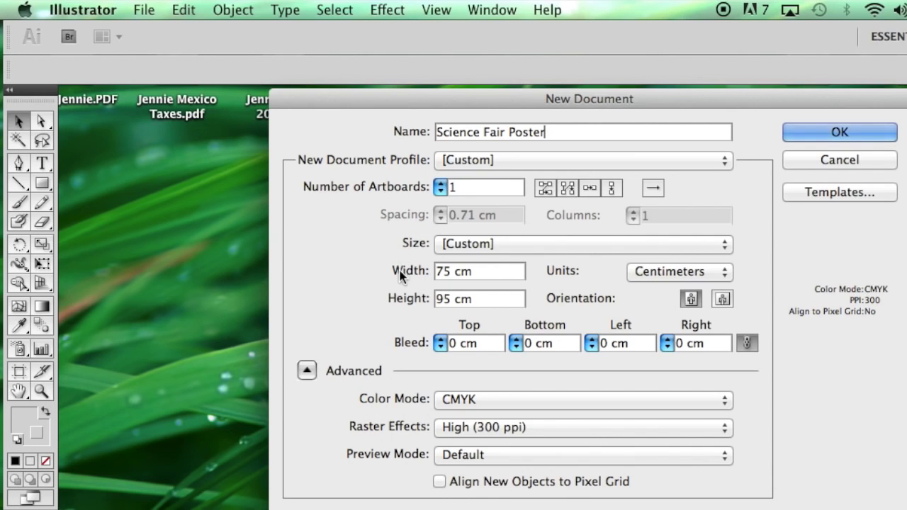
pyautogui.click(658, 272)
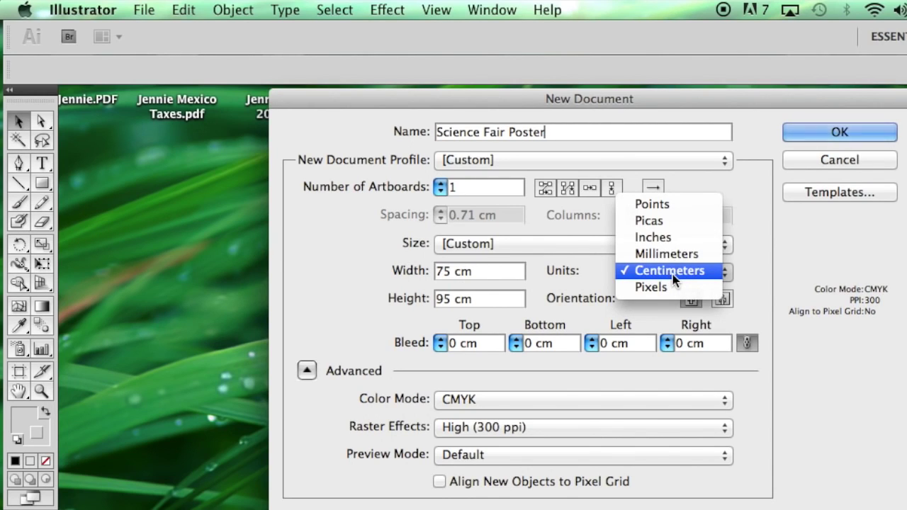
pyautogui.click(672, 273)
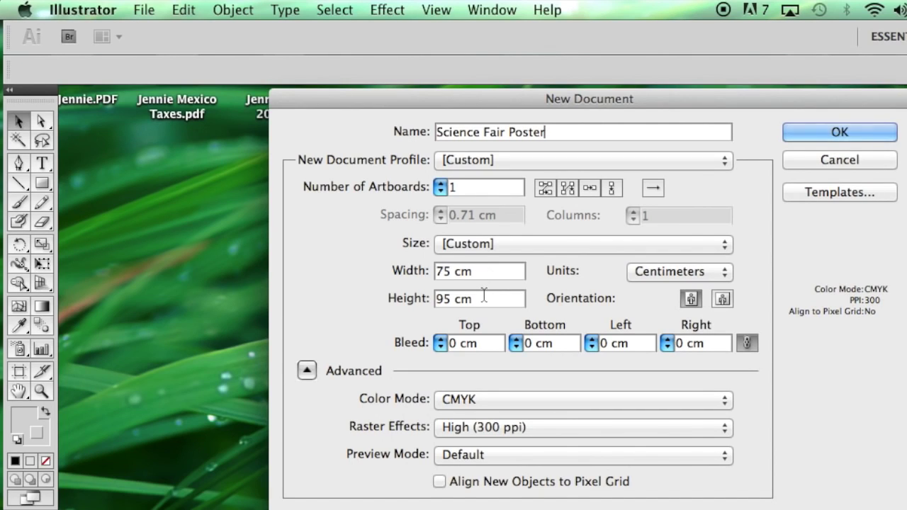
pyautogui.click(866, 129)
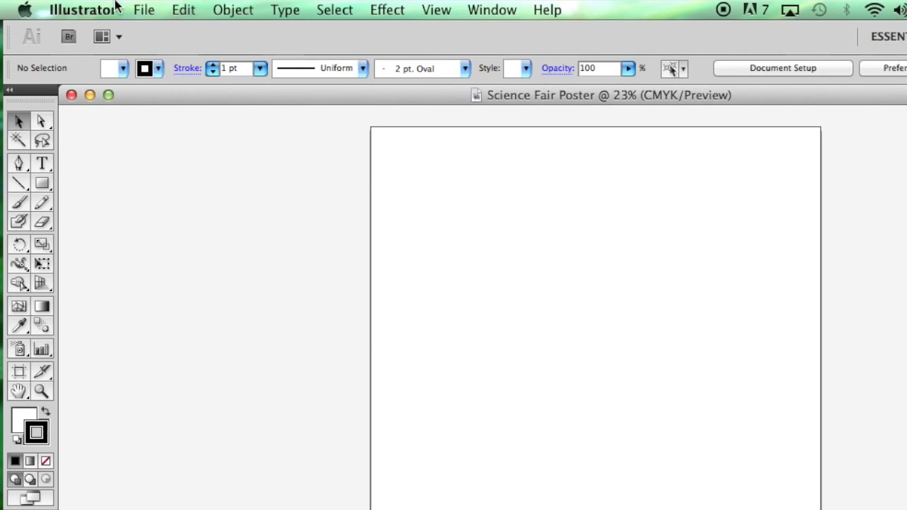
pyautogui.click(140, 11)
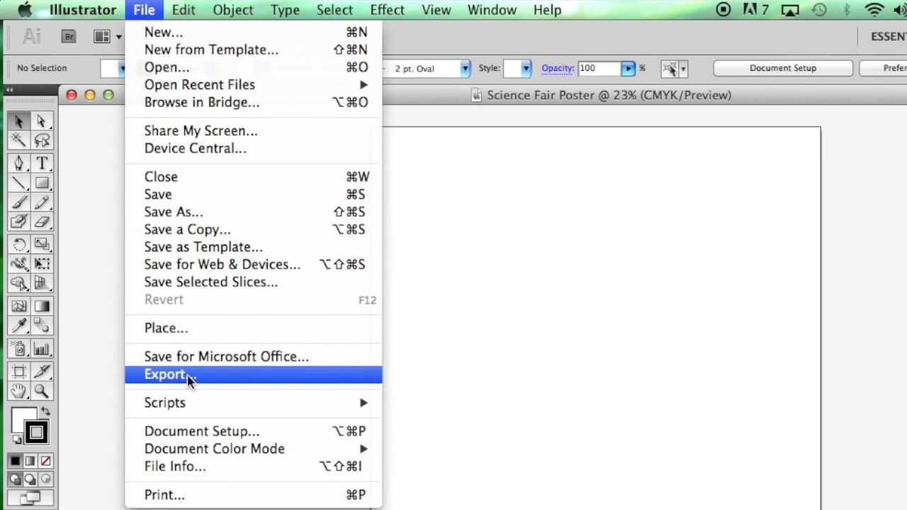
pyautogui.click(165, 378)
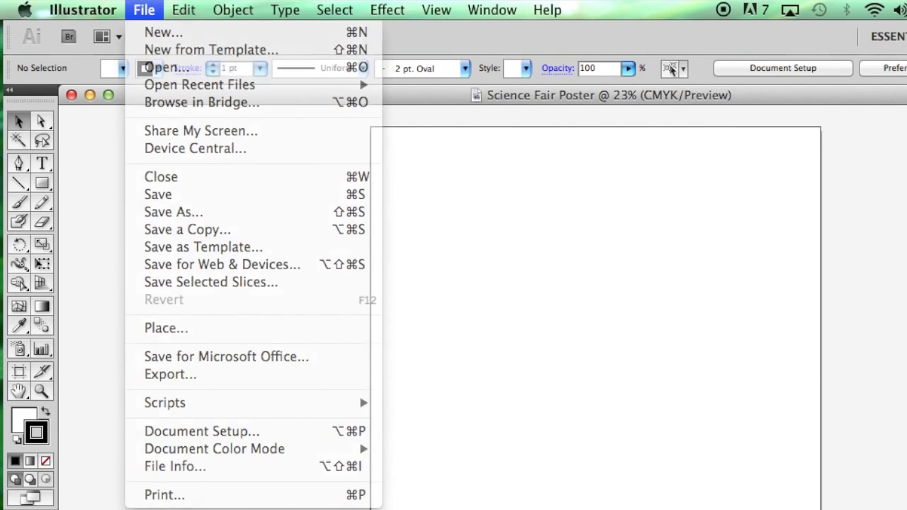